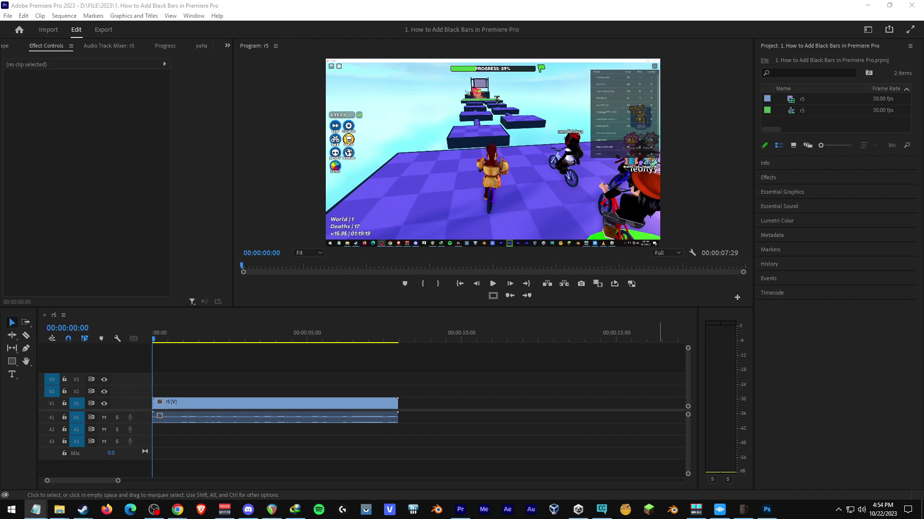
Create a new Adjustment Layer item in the Project panel with default settings.
right_click(799, 124)
mouse_move(828, 161)
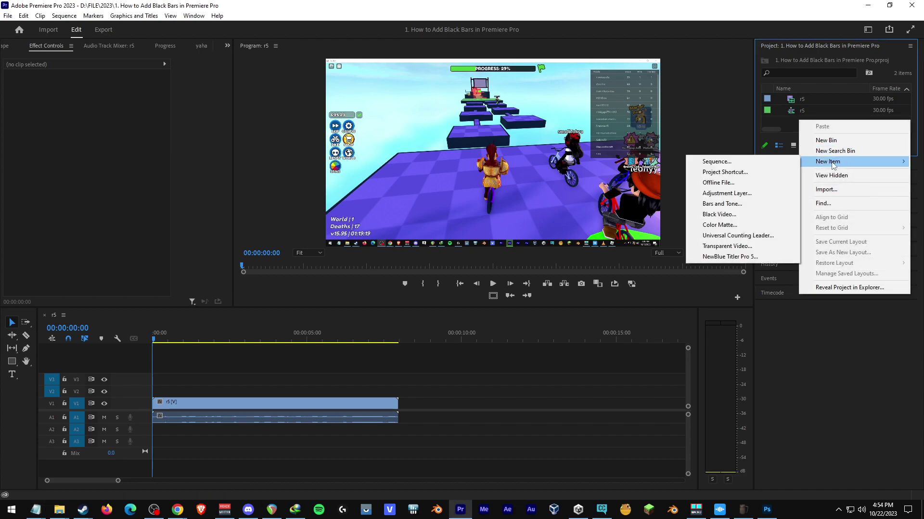
left_click(727, 193)
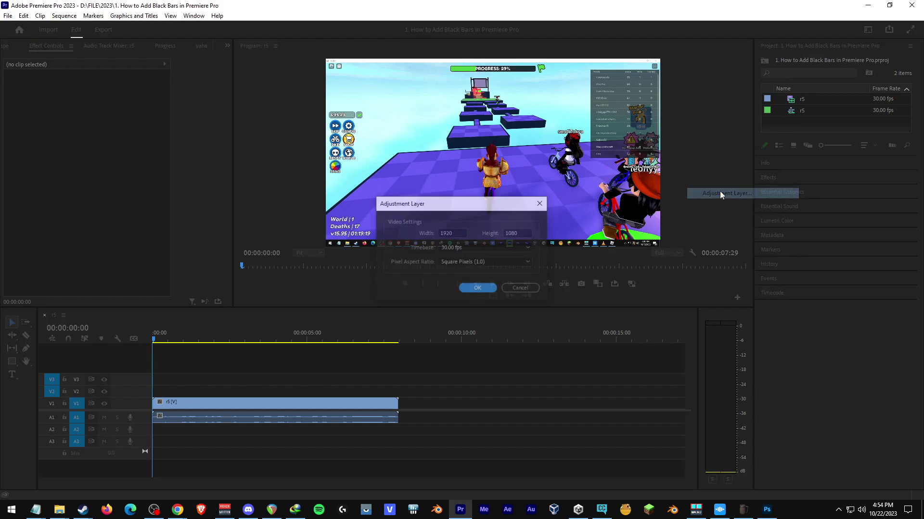
left_click(476, 289)
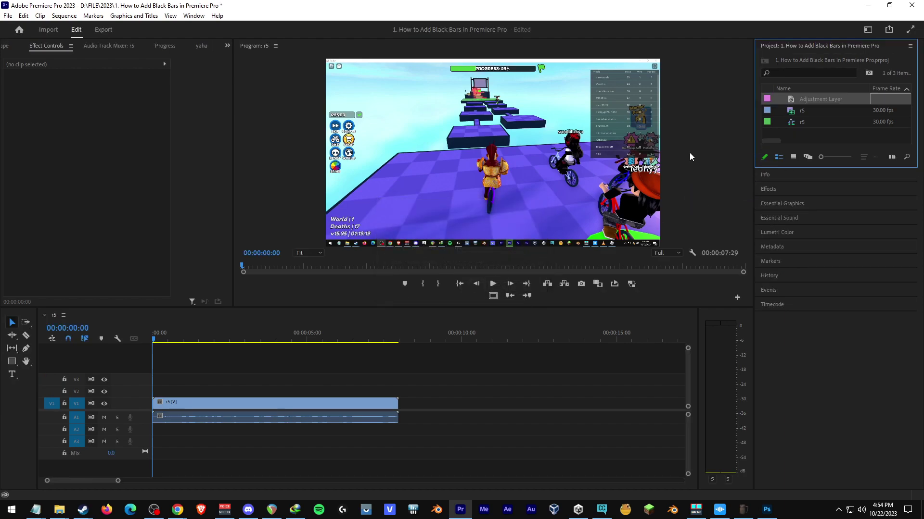
Place the adjustment layer on V2, extend it to the gameplay clip's end, and select it.
left_click_drag(424, 290, 166, 390)
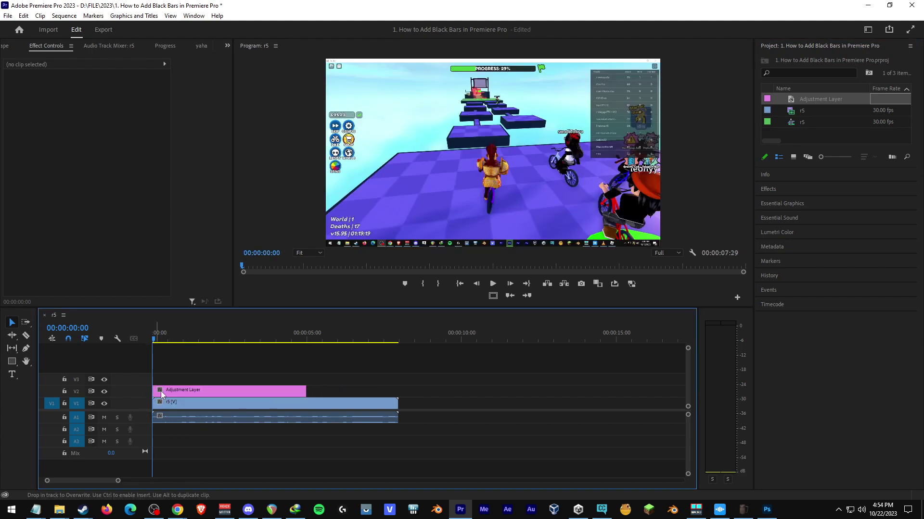
left_click_drag(300, 389, 397, 390)
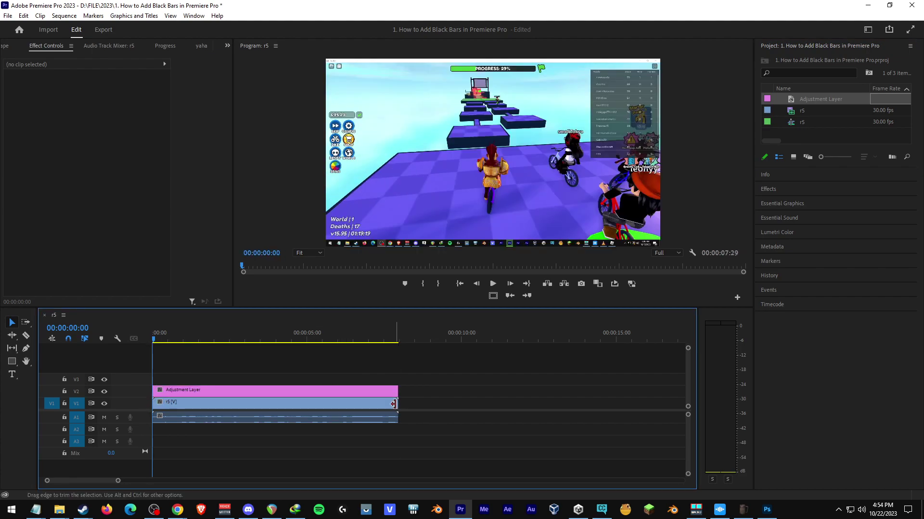
left_click(240, 340)
left_click(250, 393)
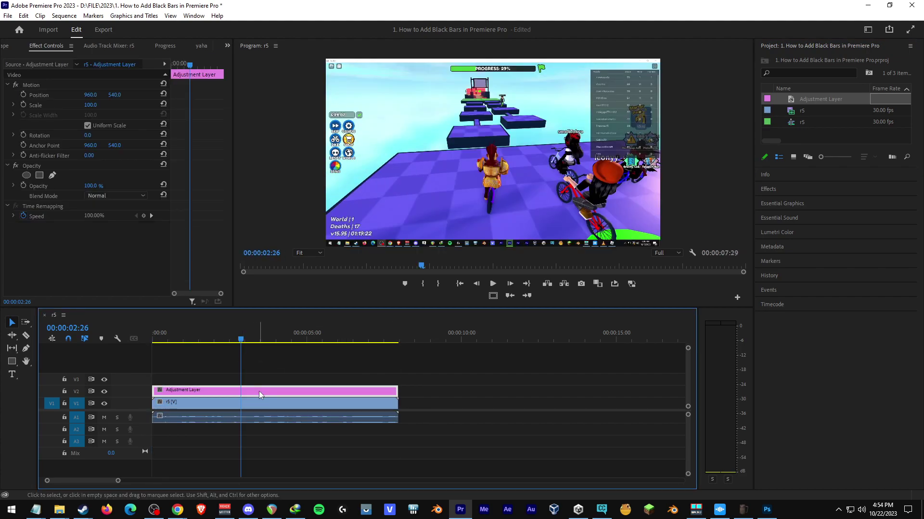
Find the Crop effect by searching 'crop' in Effects and drop it onto the adjustment layer.
left_click(768, 188)
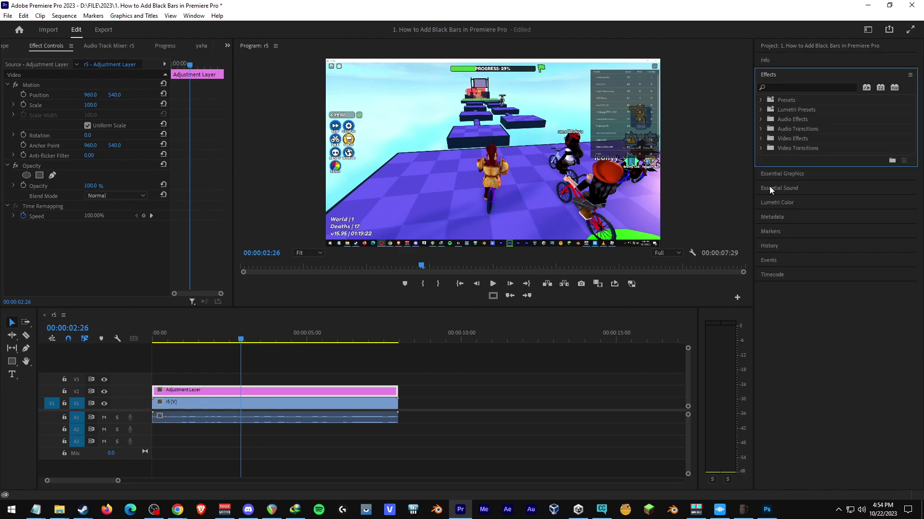
left_click(789, 87)
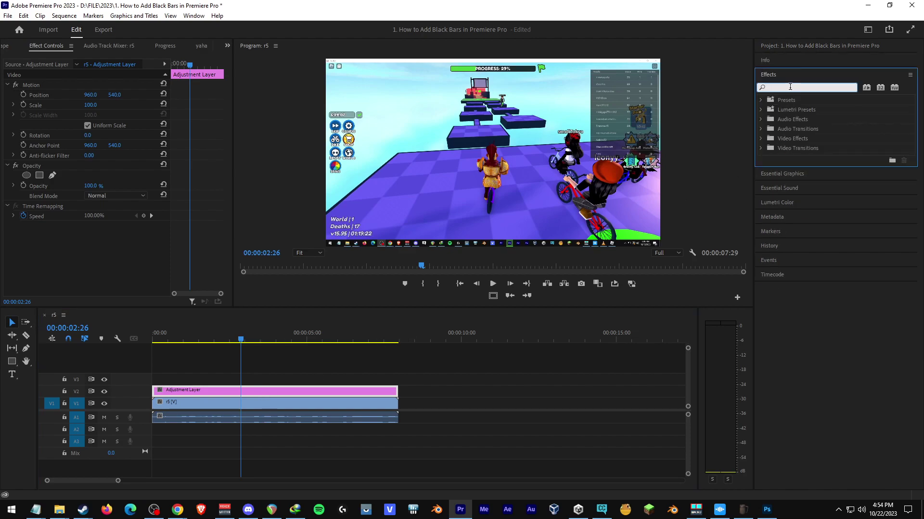
type("crop")
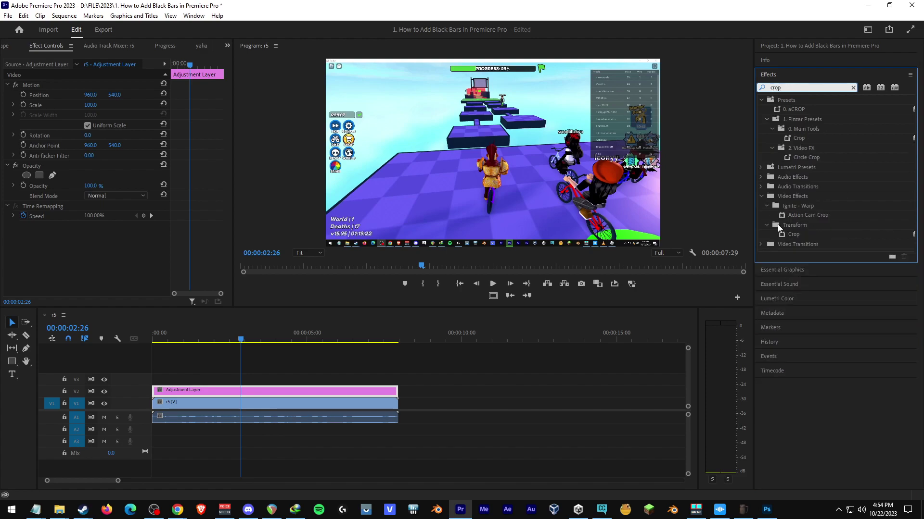
left_click_drag(811, 234, 281, 393)
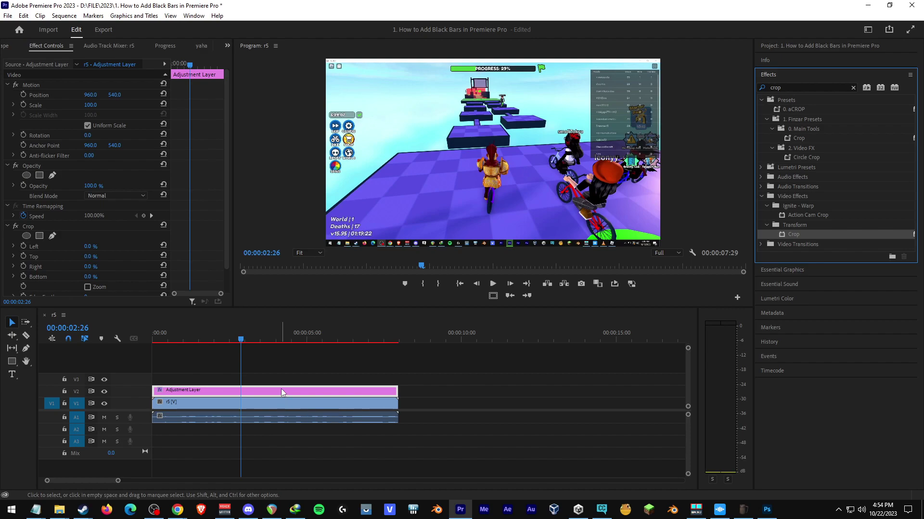
scroll(193, 218, "down", 1)
scroll(199, 228, "down", 1)
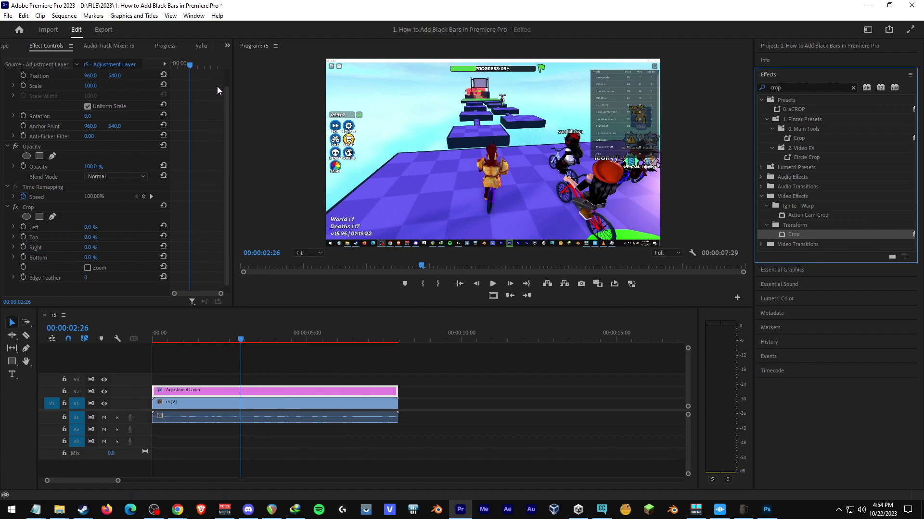
Set the adjustment layer's Crop Top and Bottom values to 10% in Effect Controls.
left_click(227, 48)
left_click(249, 124)
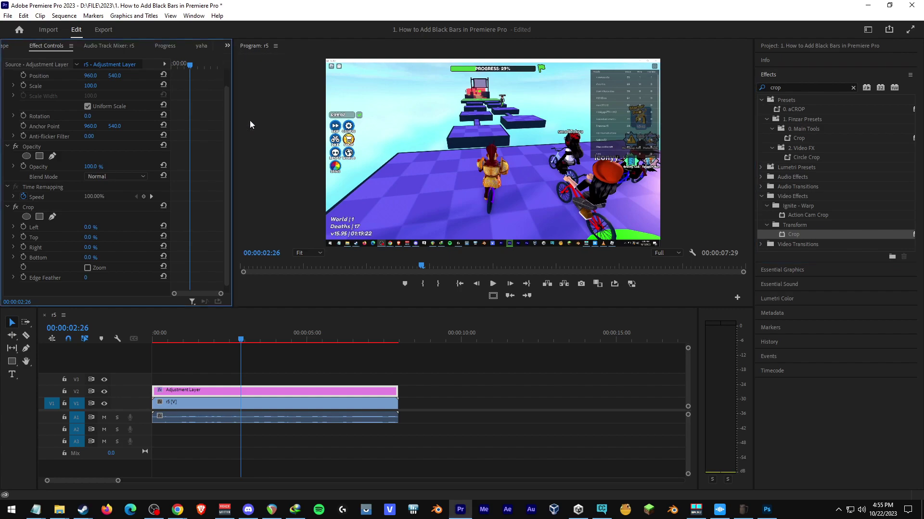
scroll(138, 217, "down", 1)
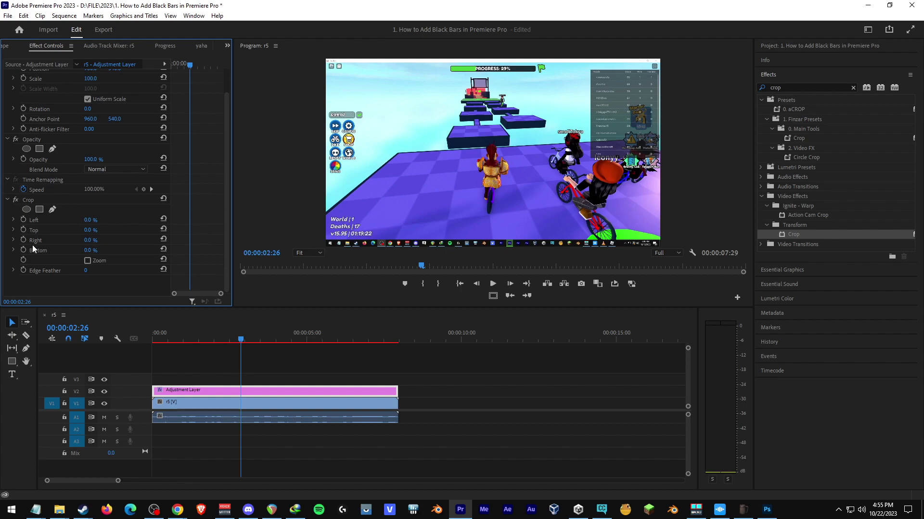
left_click(90, 230)
type("10")
key("Return")
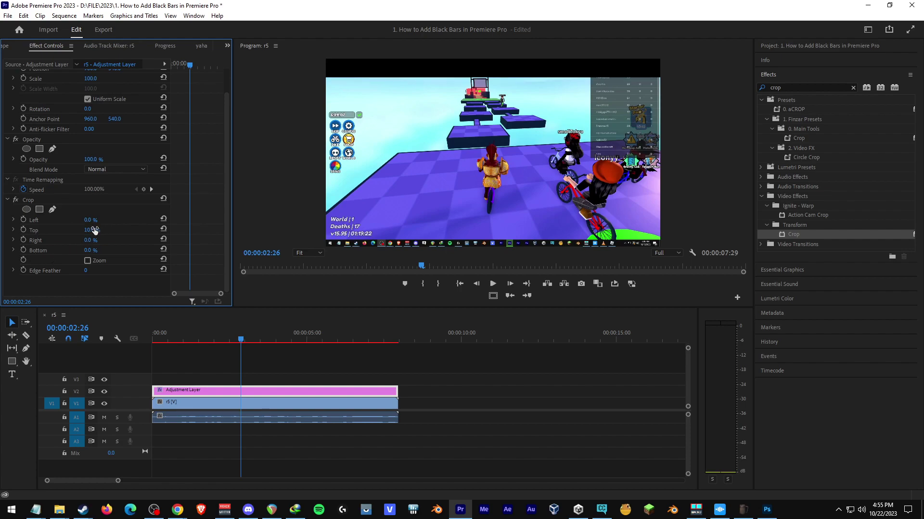
left_click(91, 249)
type("10")
key("Return")
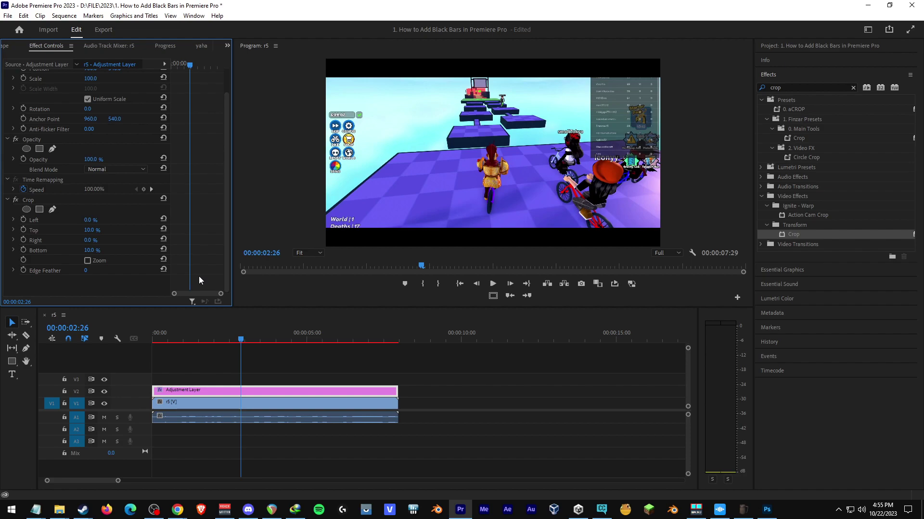